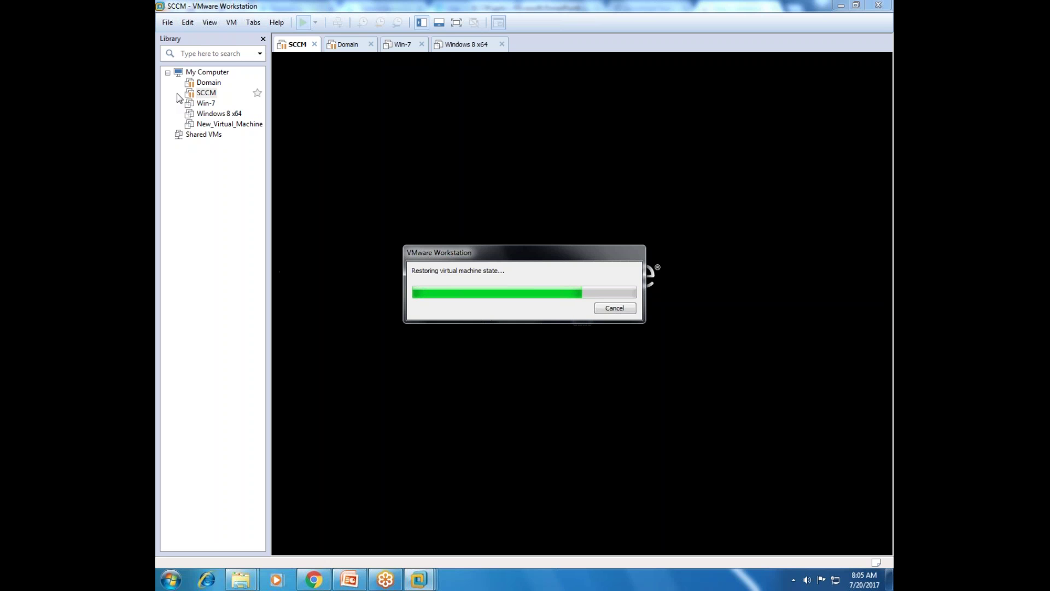
click(213, 83)
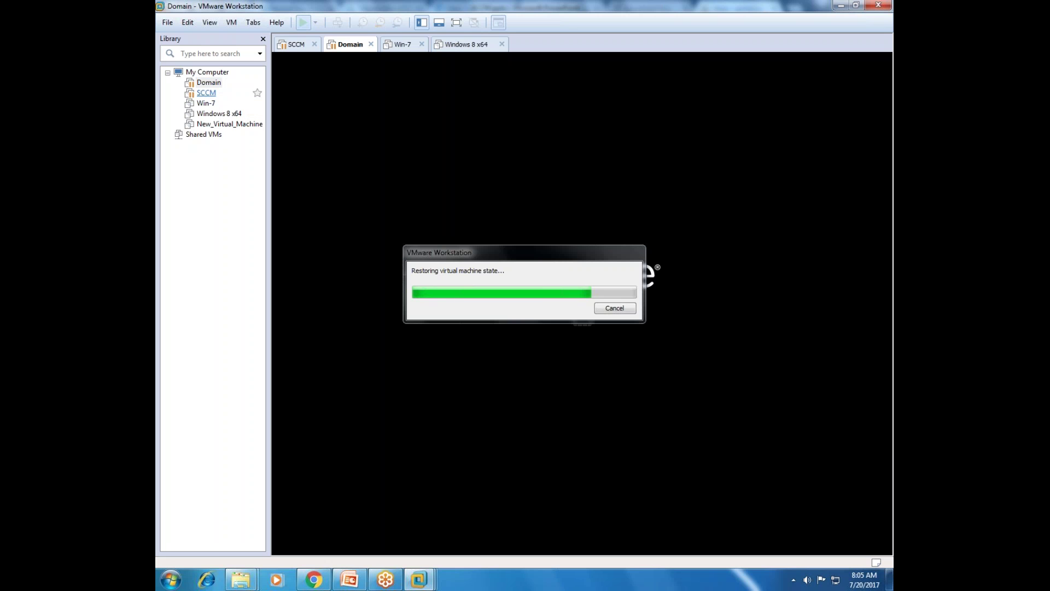
click(207, 94)
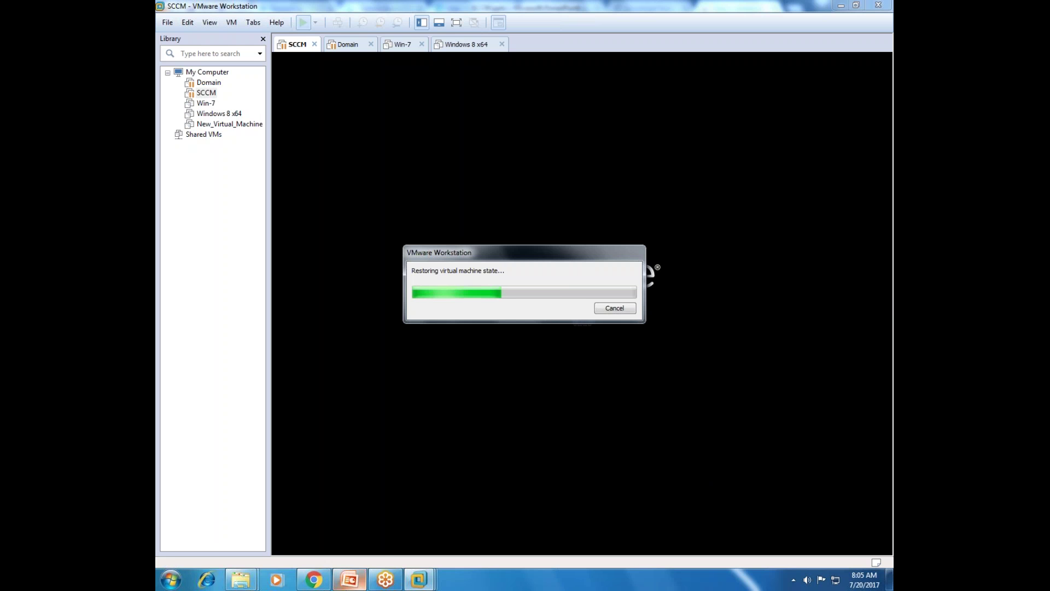
mouse_move(314, 581)
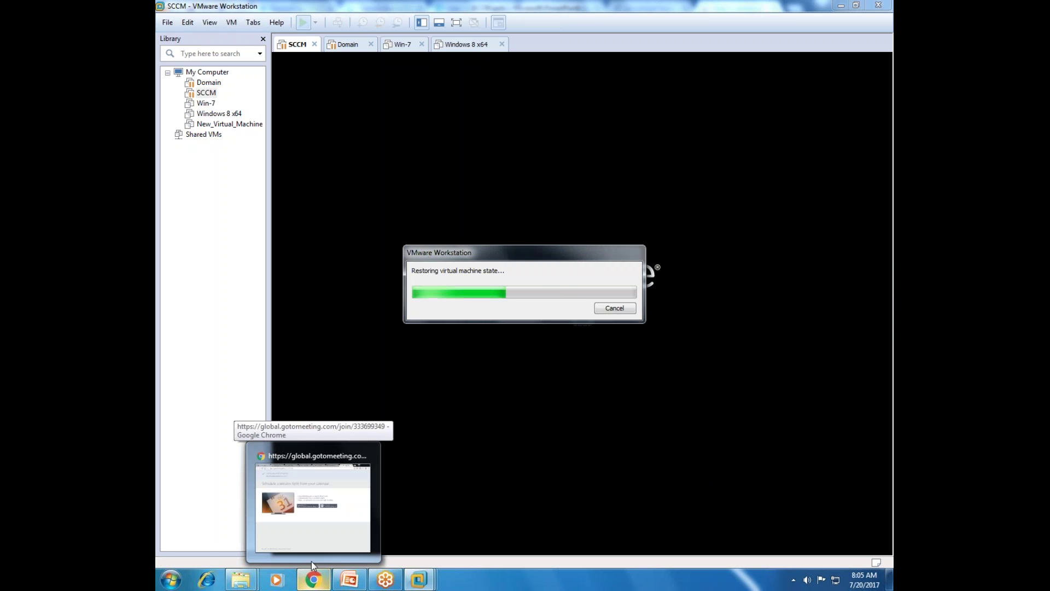
click(316, 539)
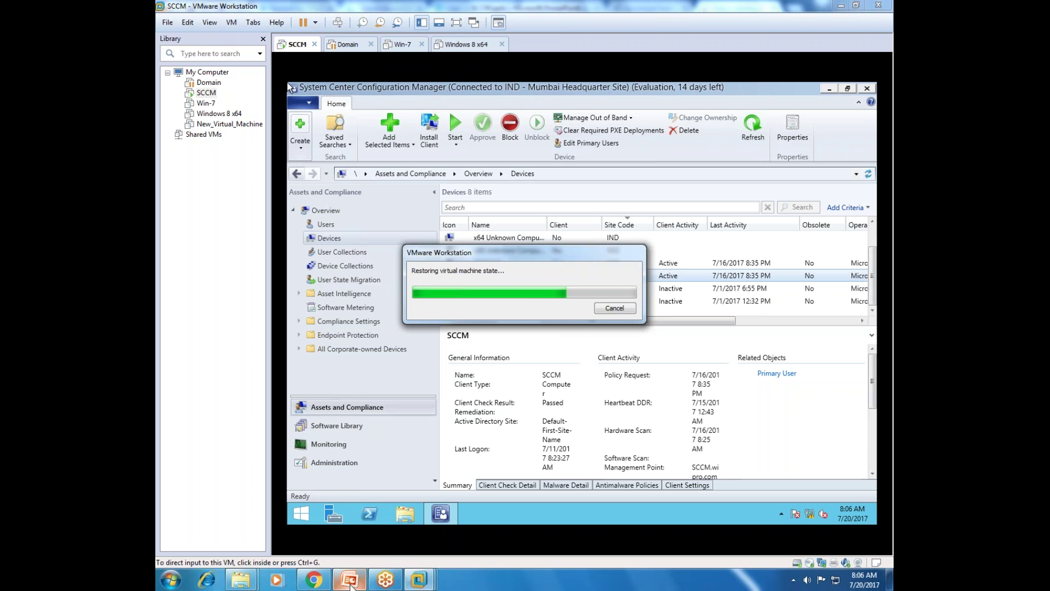
mouse_move(347, 584)
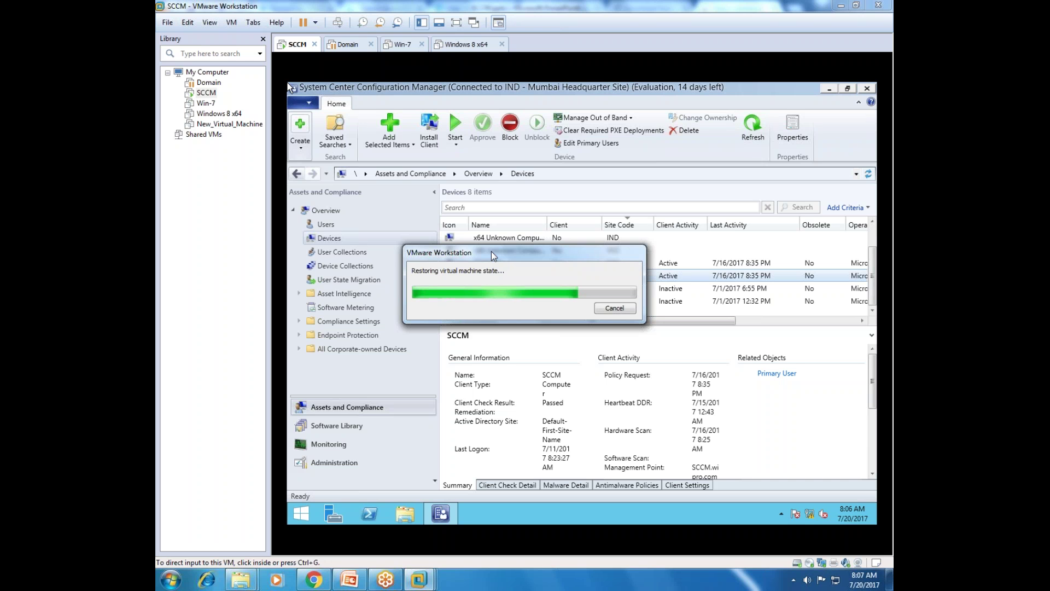
Step: Move the virtual machine restore progress dialog away from the device list and examine the list's further columns
drag(491, 251, 720, 401)
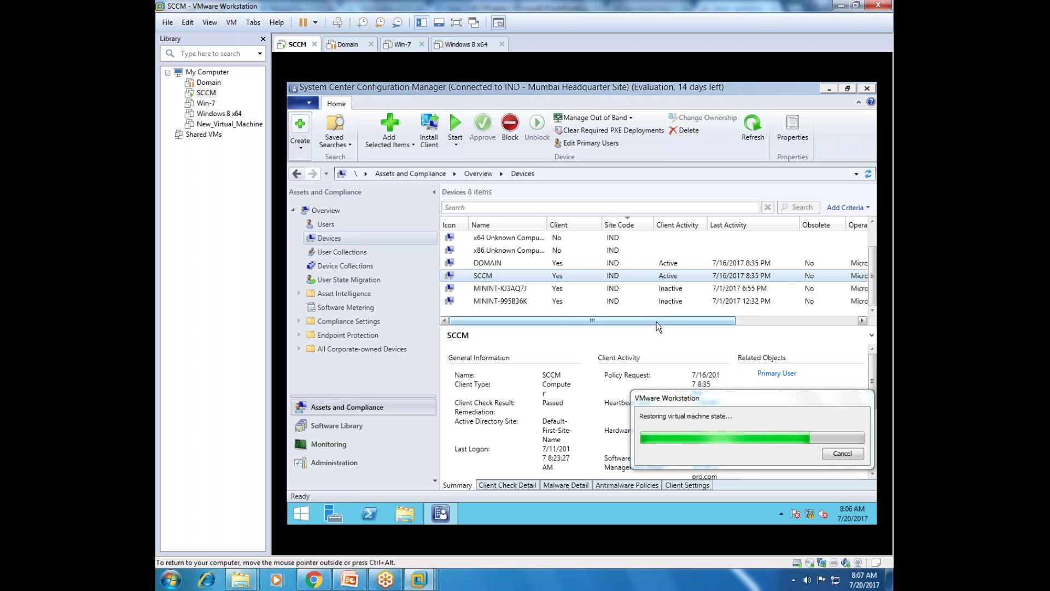
click(831, 322)
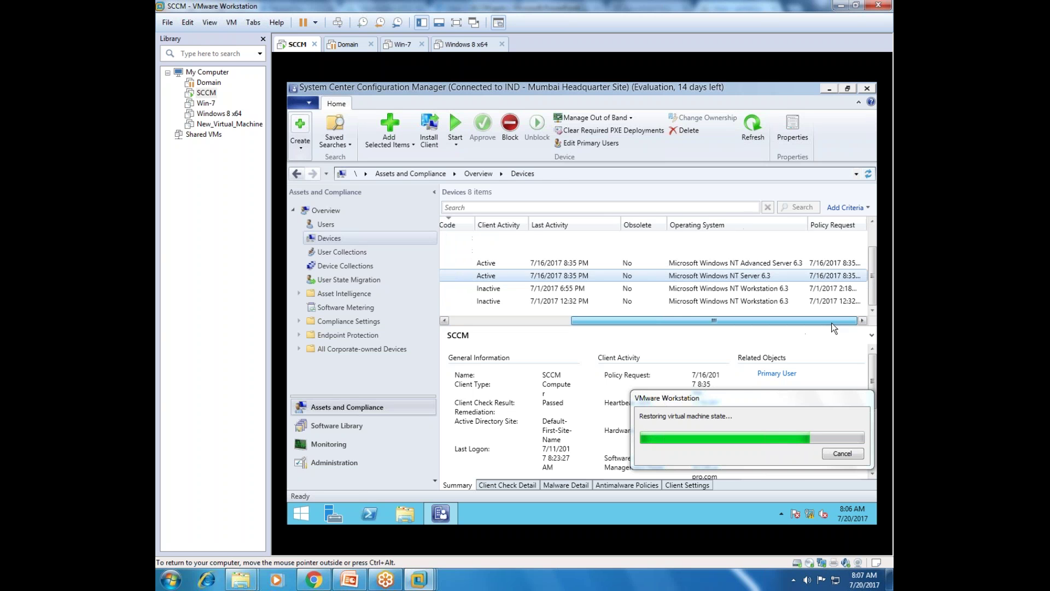
drag(595, 319, 590, 319)
click(543, 319)
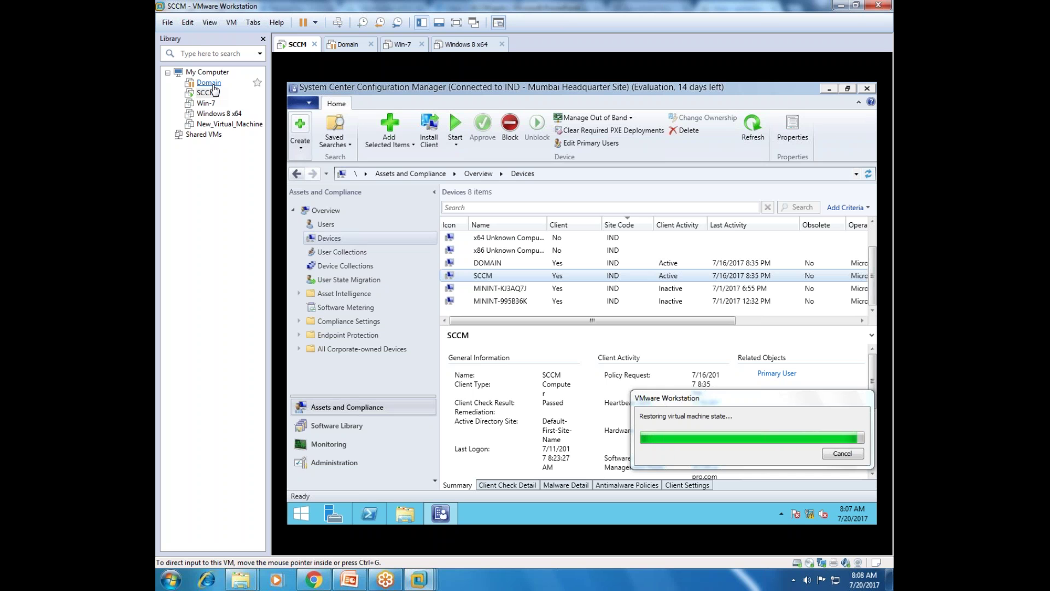
Step: Select the DOMAIN device, enlarge the device list above its details, and reload the Devices node by way of User Collections
click(507, 263)
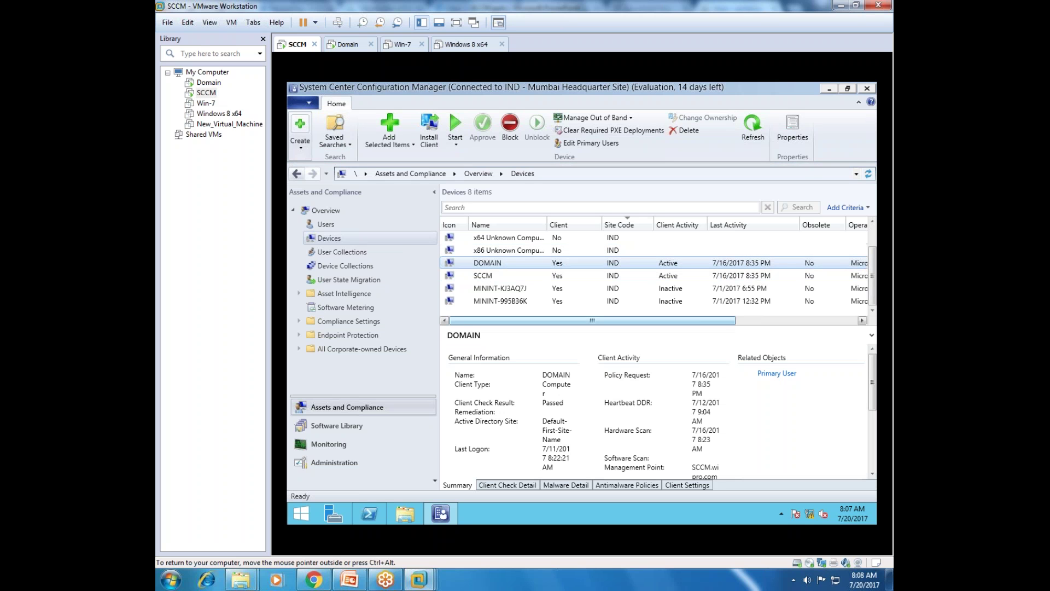
drag(549, 335, 549, 352)
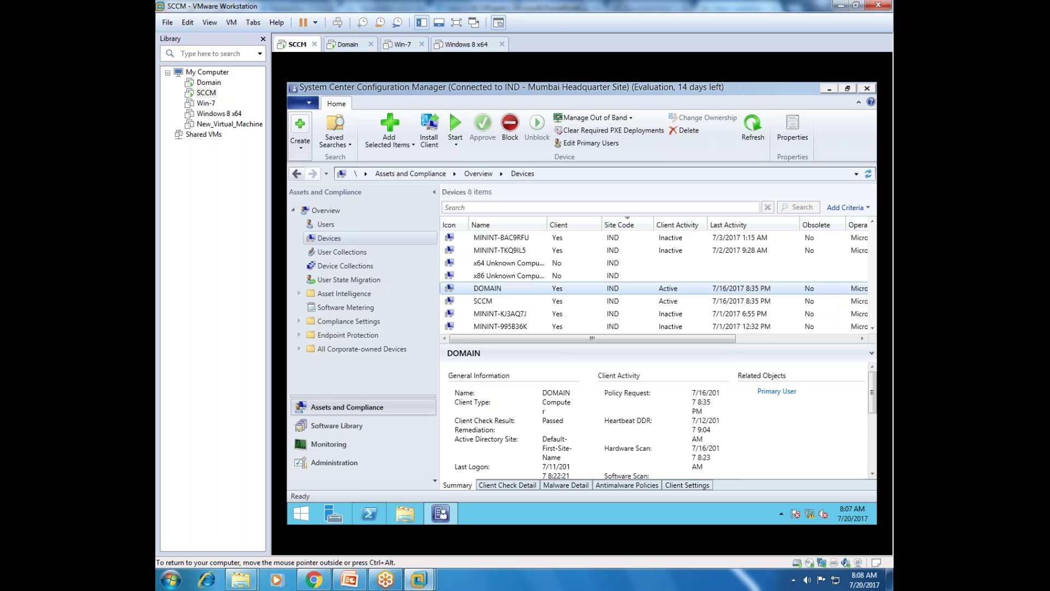
drag(535, 343, 527, 385)
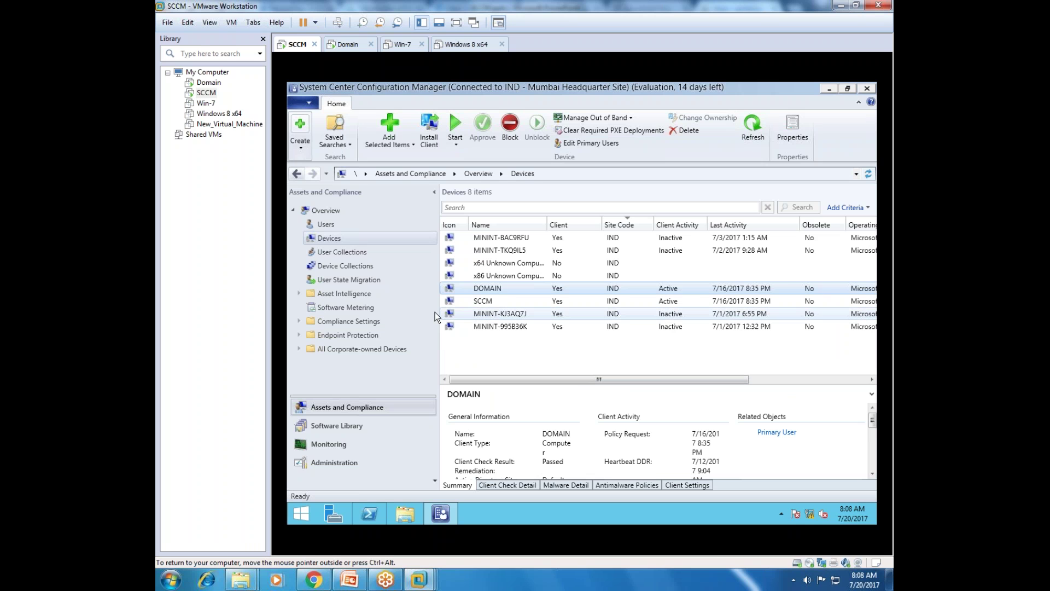
click(352, 240)
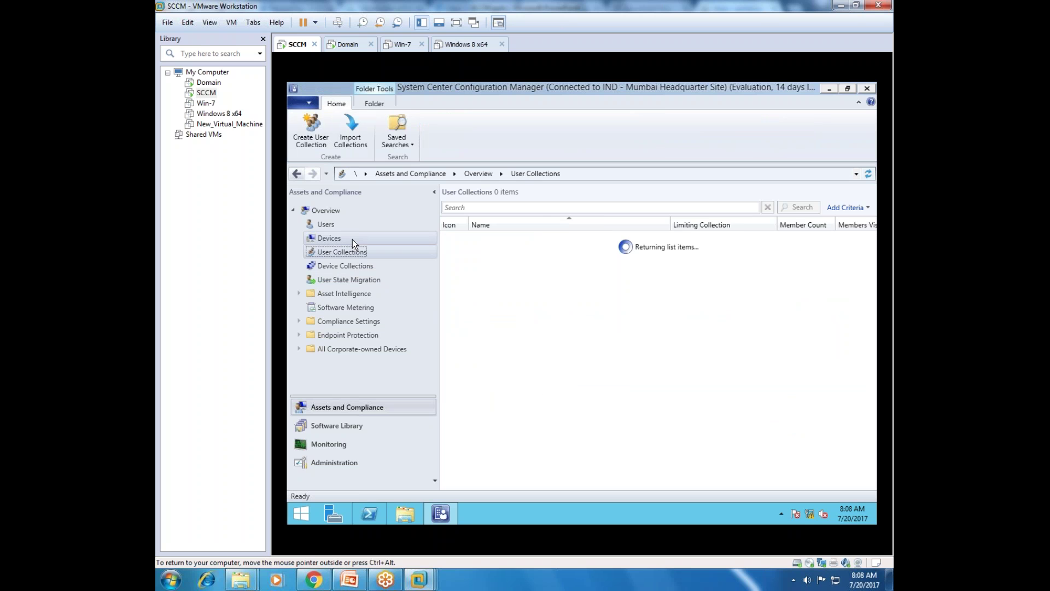
click(353, 239)
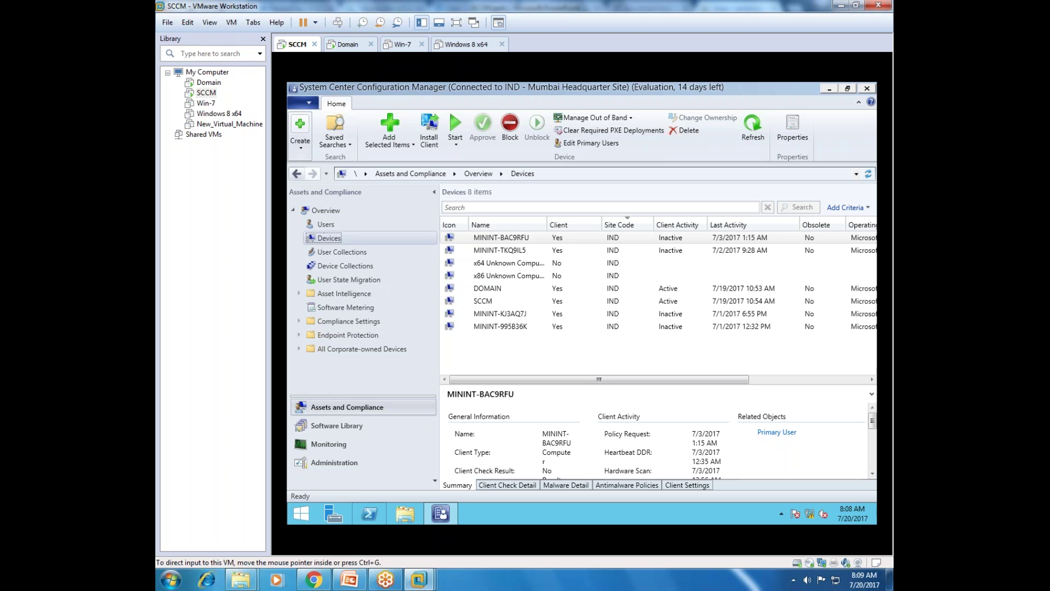
Step: Show the Domain virtual machine and refresh its Windows Server desktop
click(208, 82)
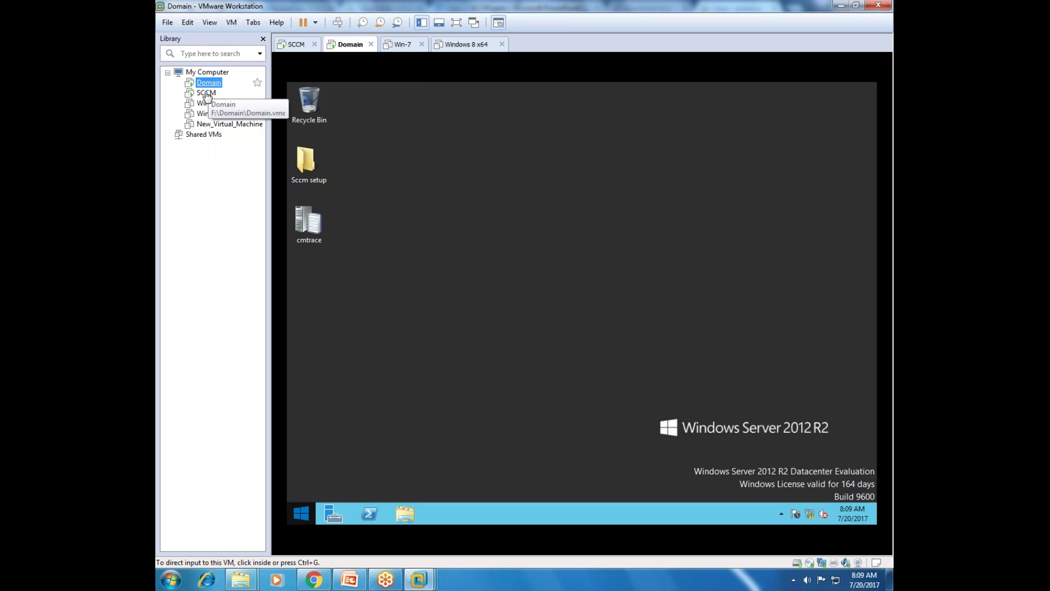
right_click(450, 211)
click(502, 247)
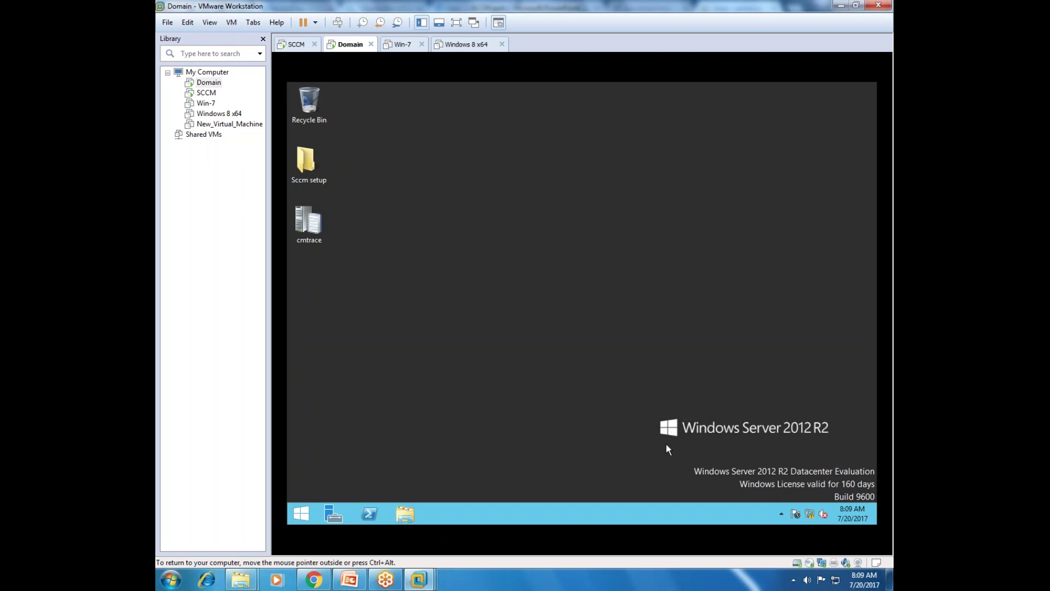
drag(622, 444, 856, 440)
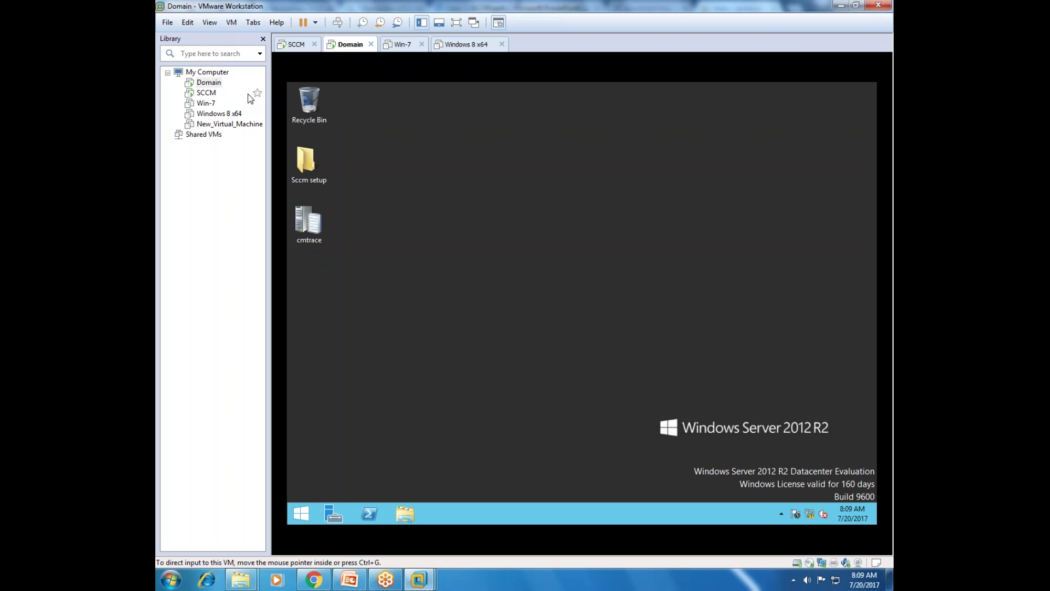
Step: In the SCCM virtual machine, view the Software Library, Monitoring and Administration workspaces, expand Hierarchy Configuration, and return to Assets and Compliance
click(202, 94)
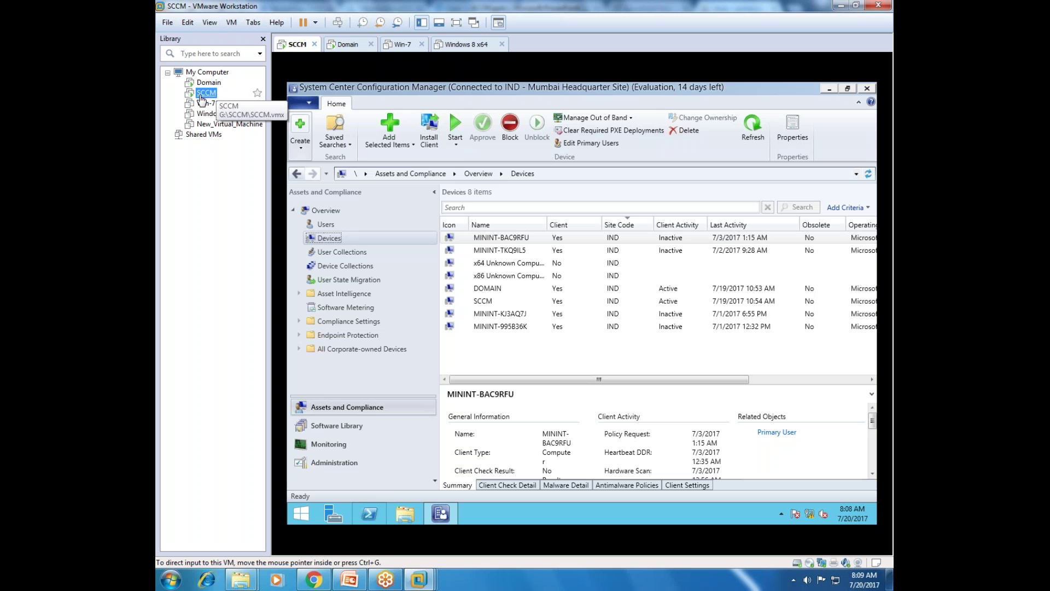
click(343, 428)
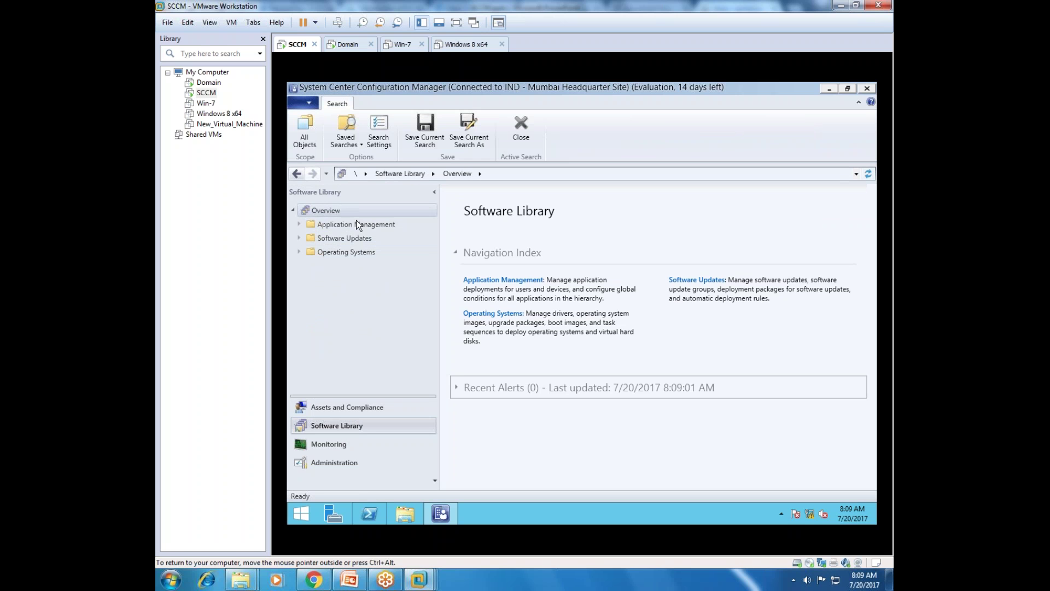
click(334, 447)
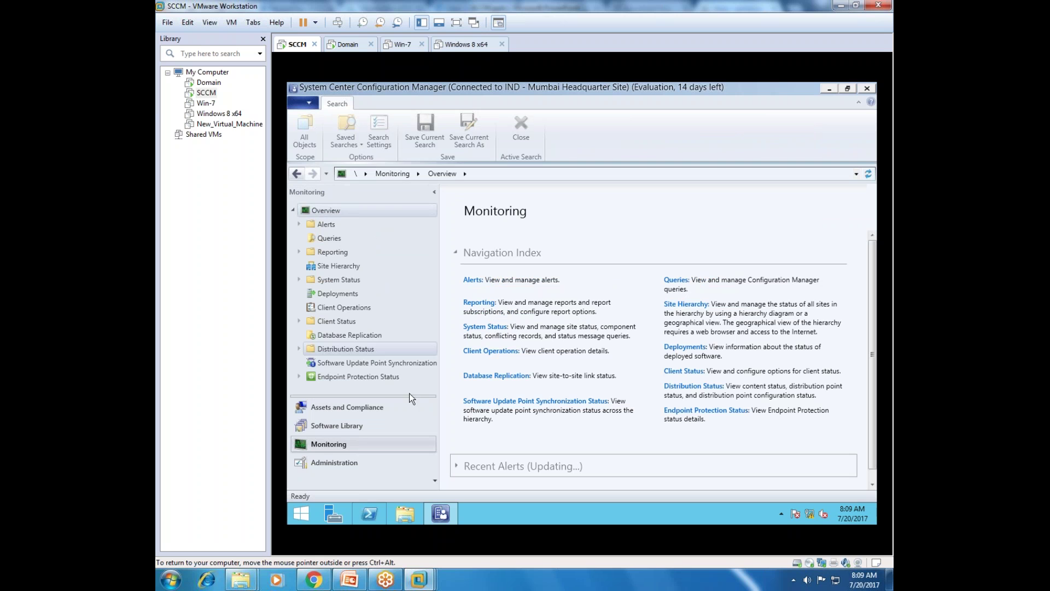
click(353, 460)
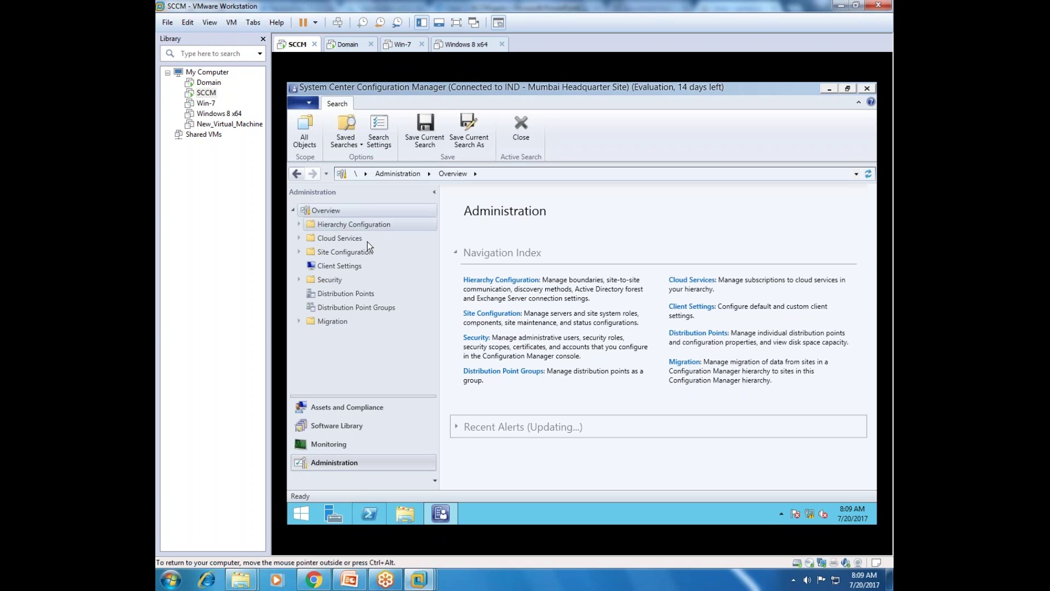
click(299, 223)
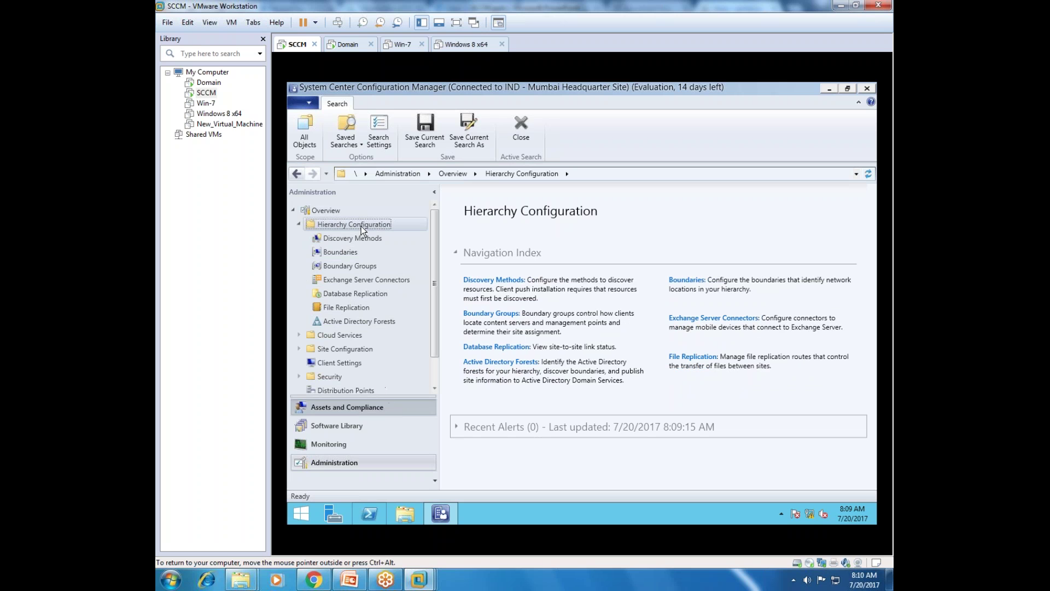
click(347, 407)
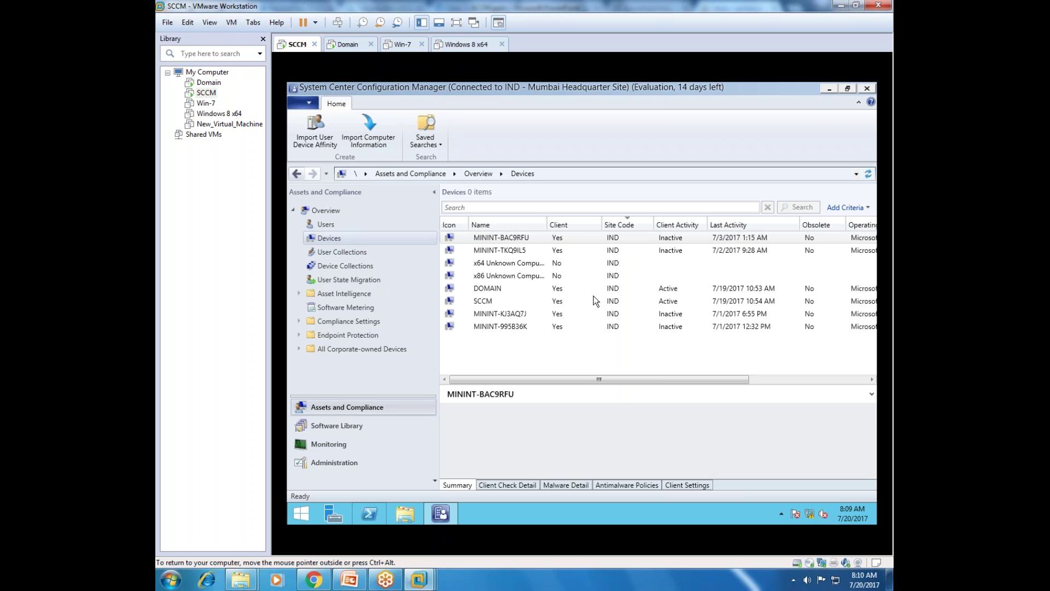
Step: Check the Domain virtual machine's desktop again and return to the Devices list in the SCCM virtual machine
click(208, 84)
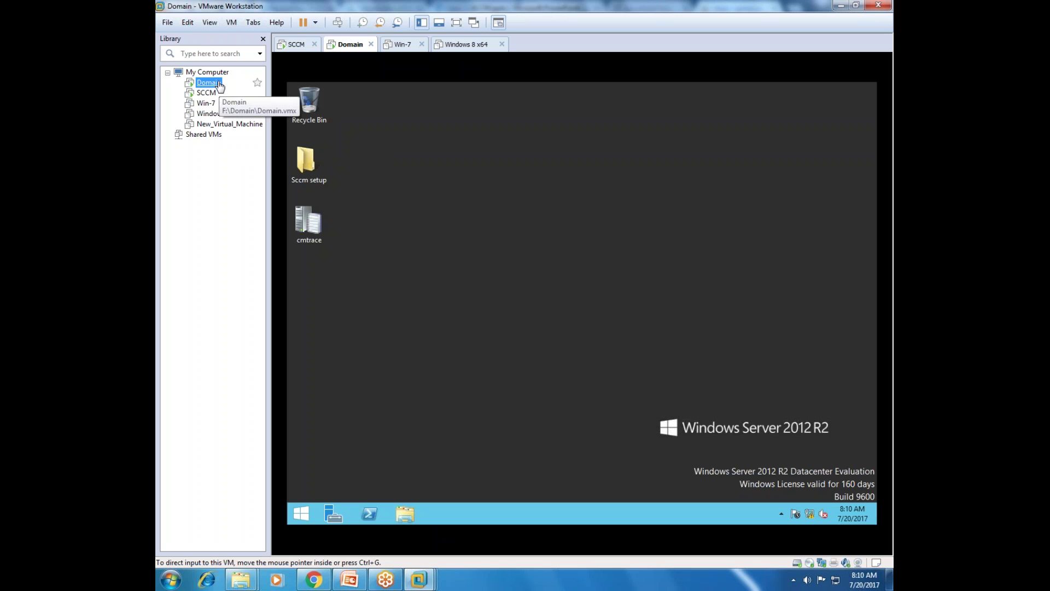
drag(560, 222, 878, 448)
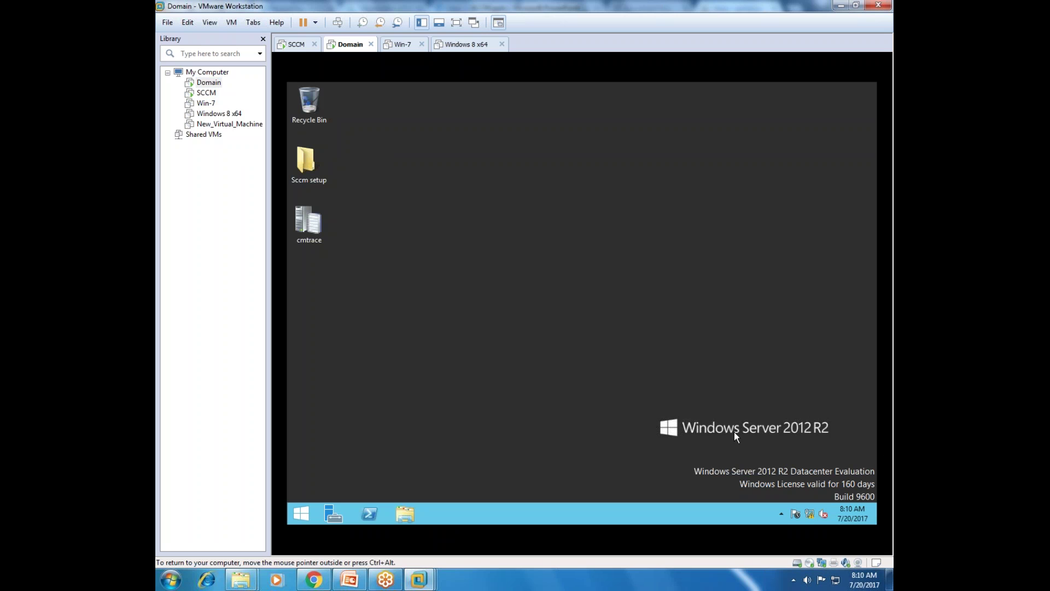
click(203, 94)
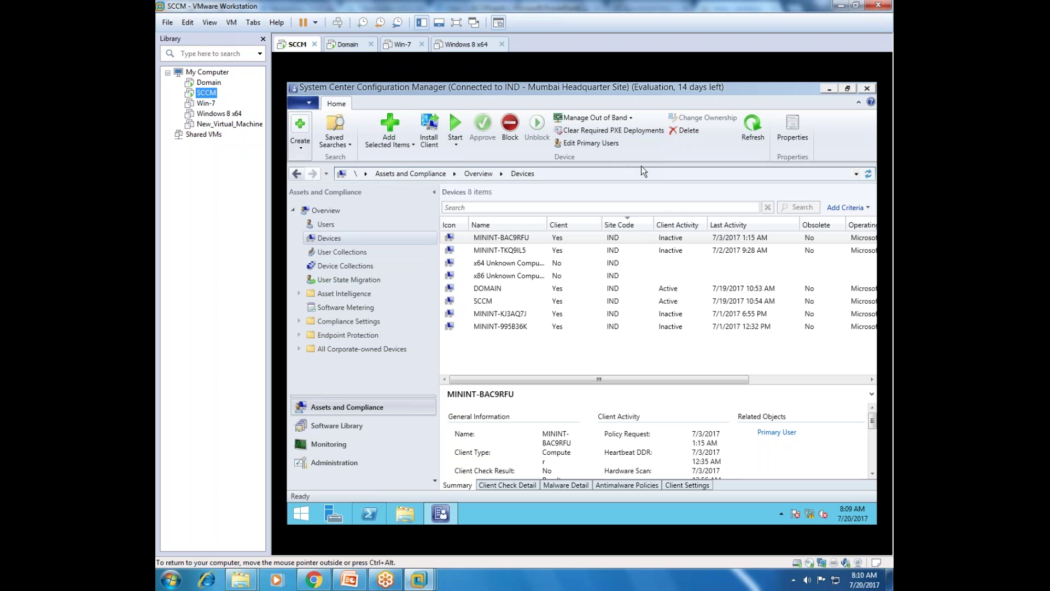
click(663, 176)
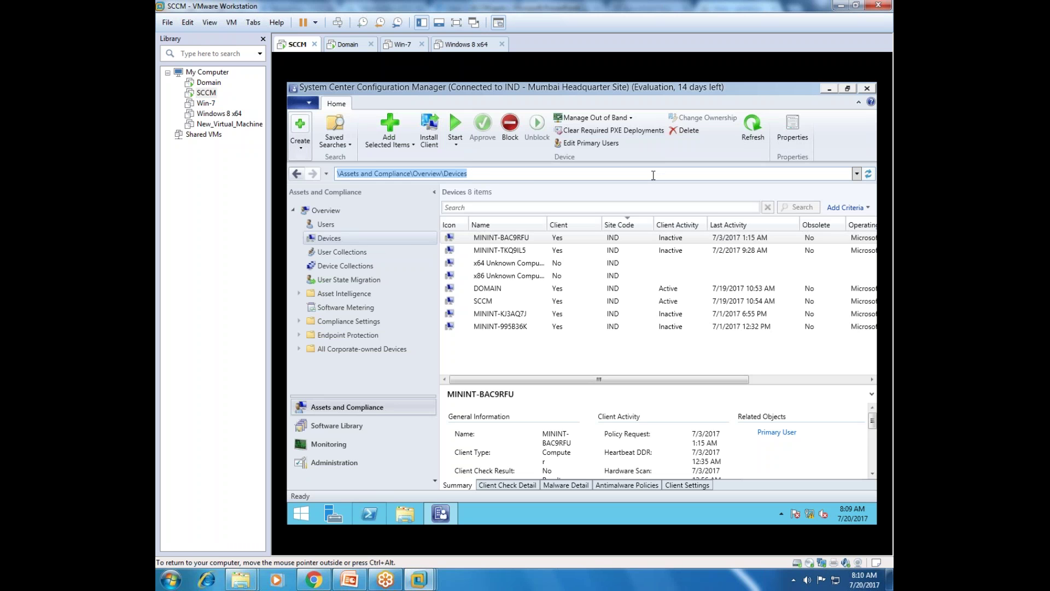
key(Escape)
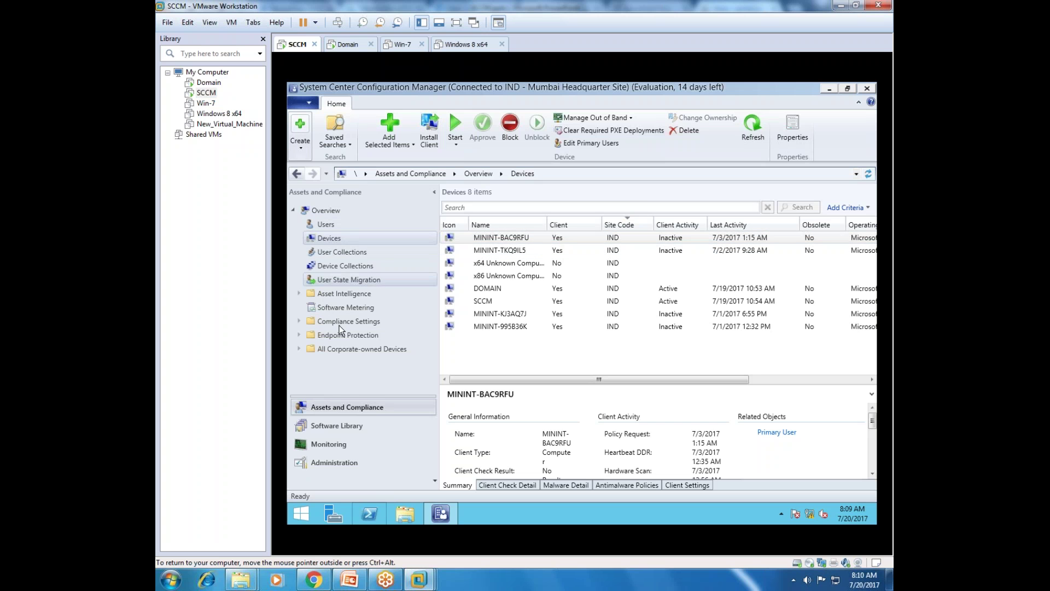
Step: Revisit the Software Library, Monitoring and Administration workspaces, collapse Hierarchy Configuration, and reopen Assets and Compliance
click(341, 426)
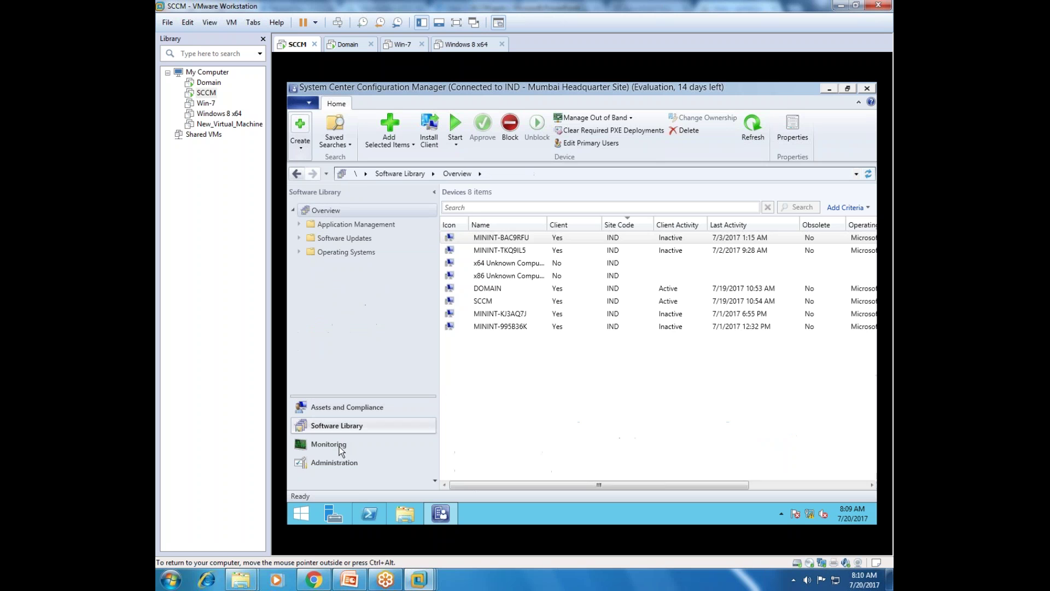
click(340, 446)
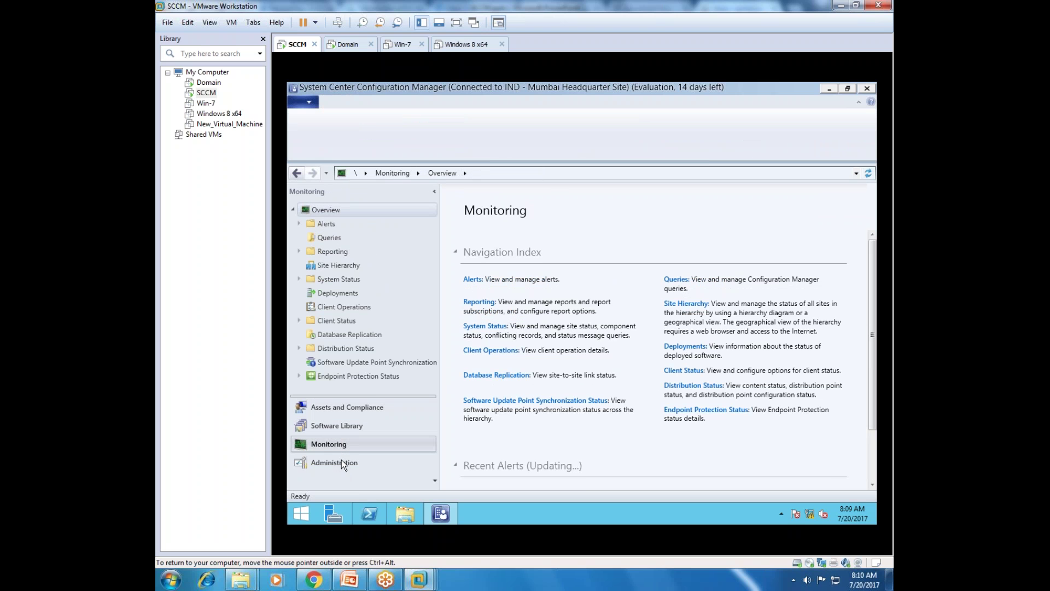
click(341, 463)
click(350, 222)
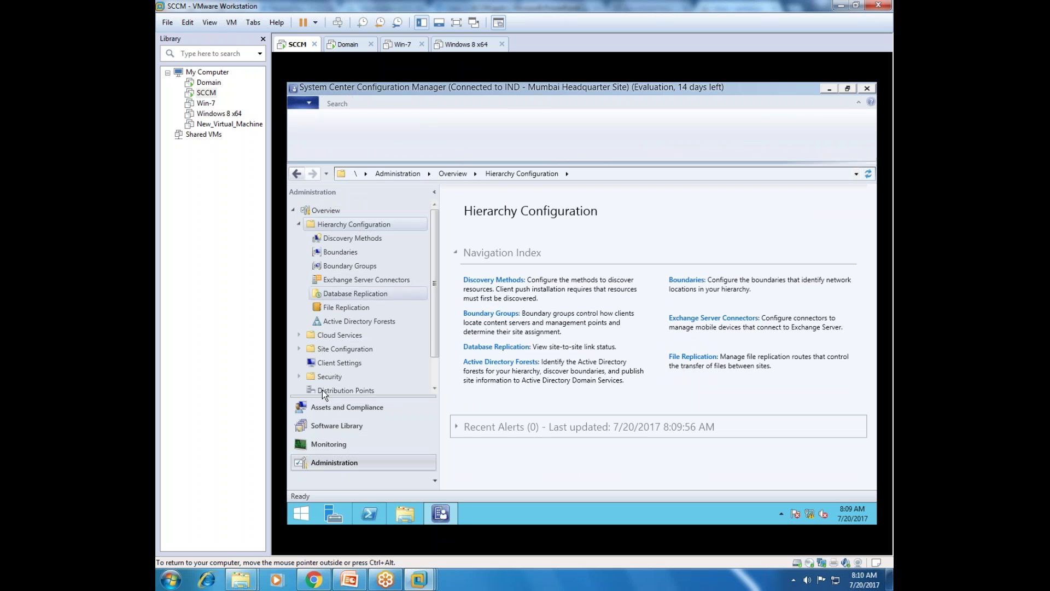
click(299, 224)
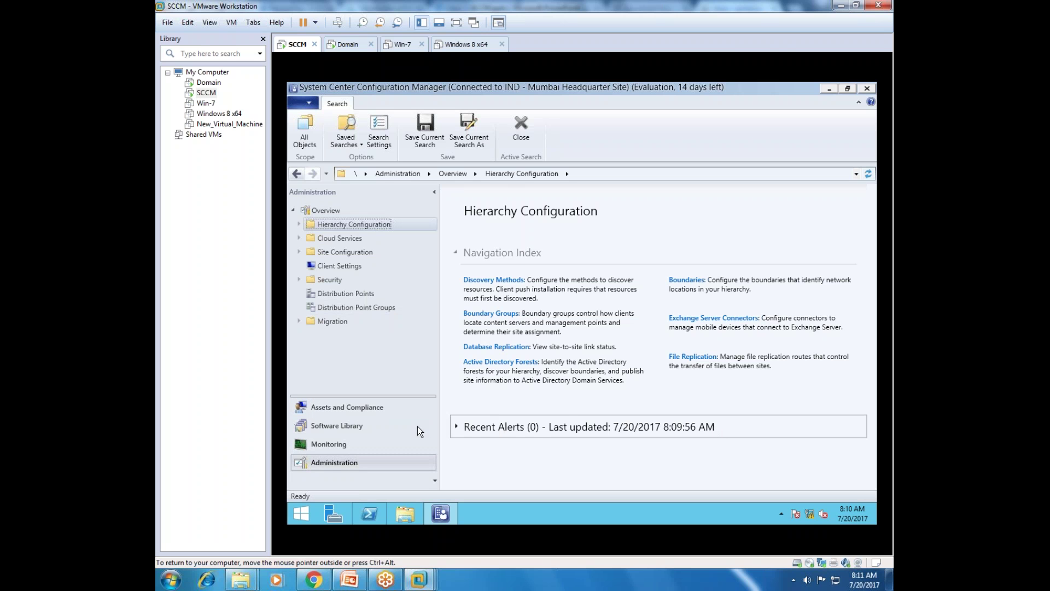
click(373, 408)
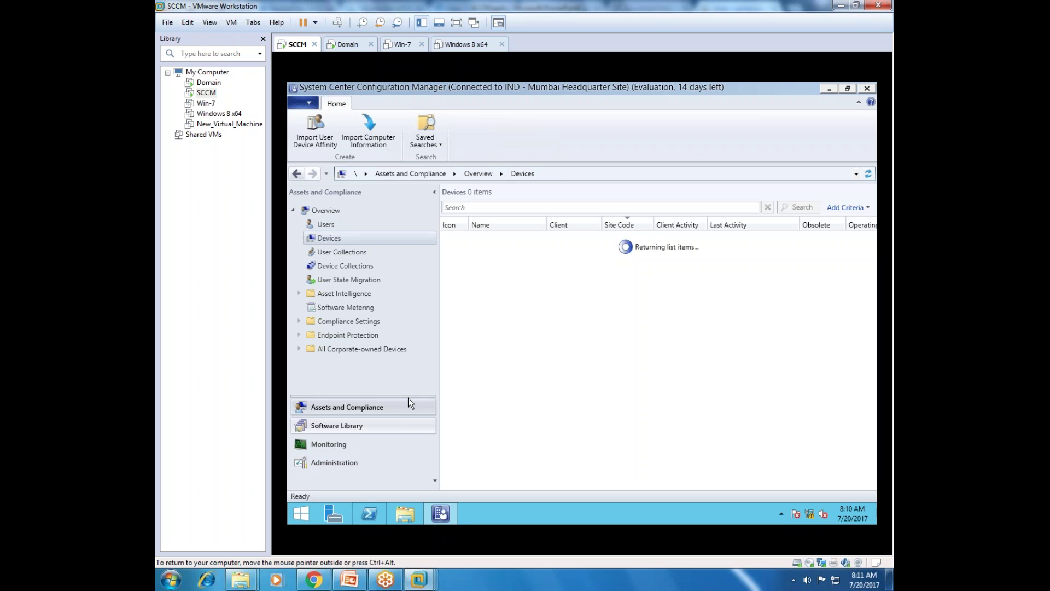